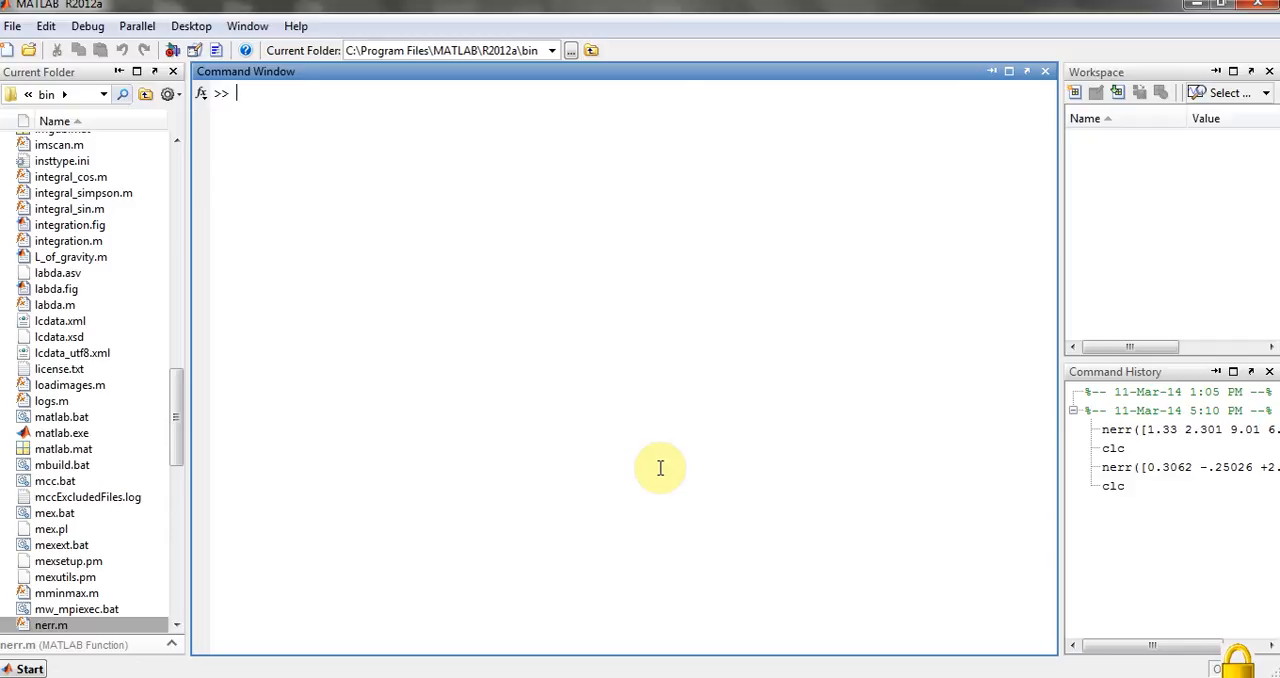
Step: Recall the earlier nerr command and trim the second value of its vector to -.25
{"action": "left_click", "coordinate": [108, 627]}
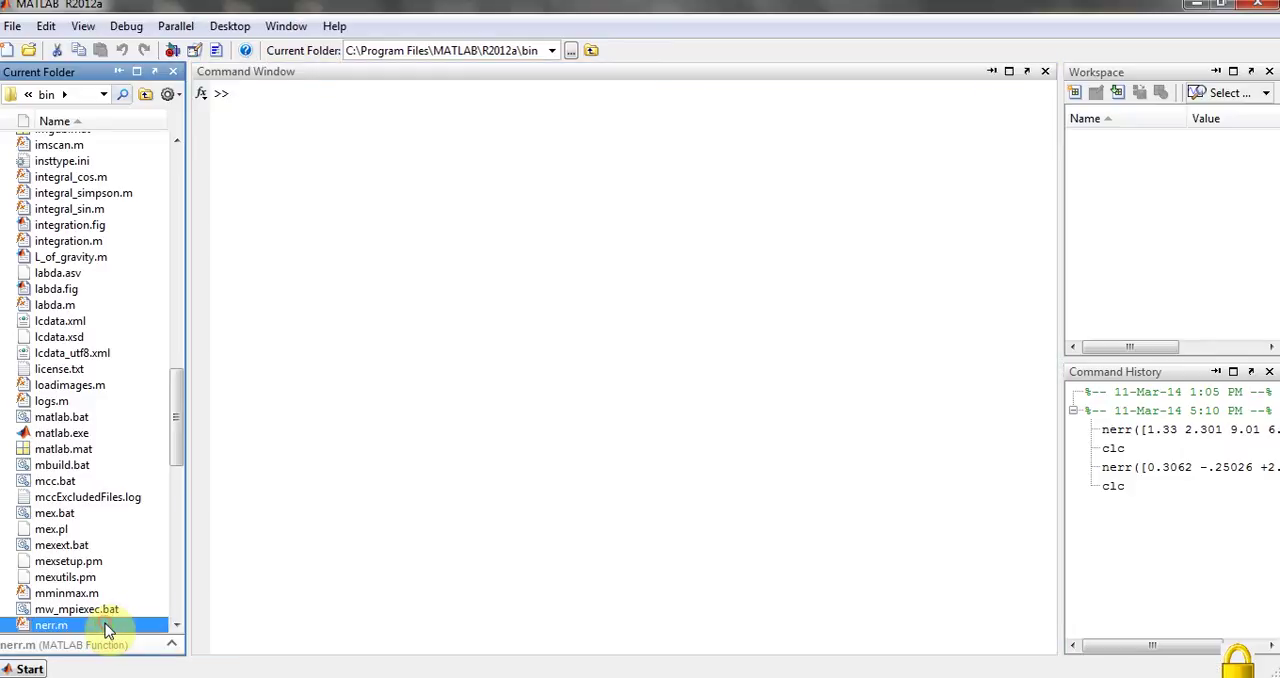
{"action": "left_click", "coordinate": [416, 314]}
{"action": "key", "text": "Up"}
{"action": "key", "text": "Up"}
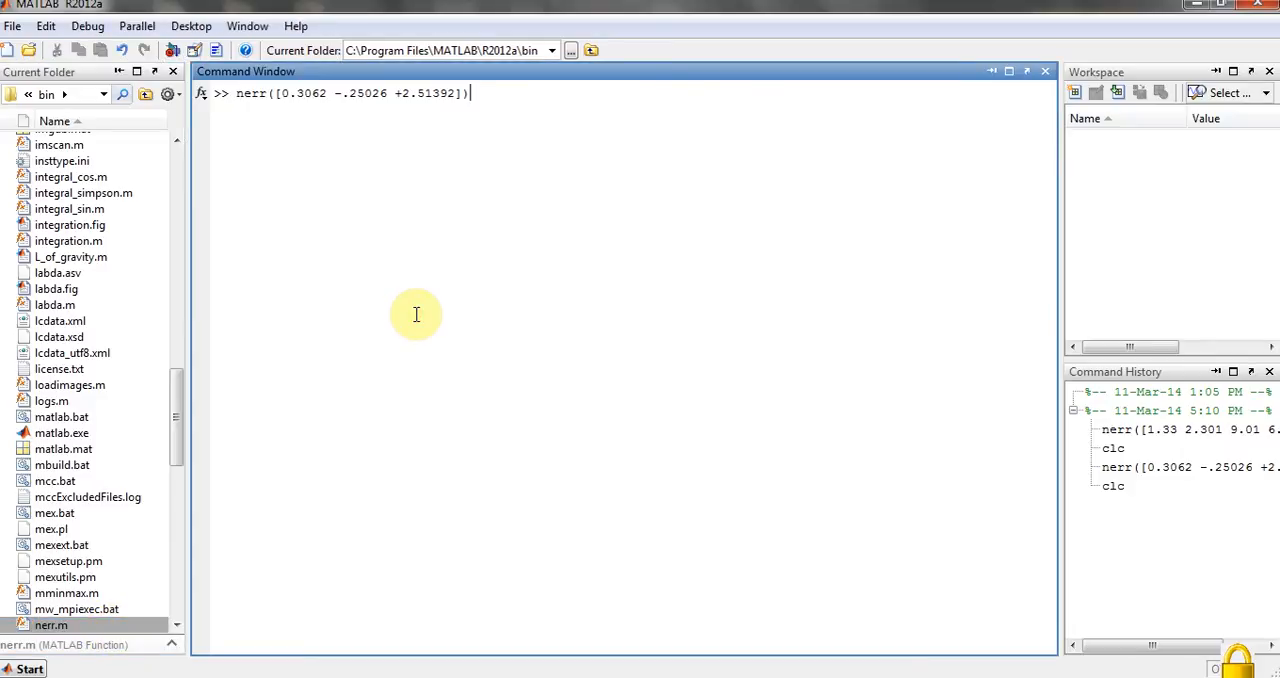
{"action": "key", "text": "Left"}
{"action": "key", "text": "Left"}
{"action": "key", "text": "Left"}
{"action": "key", "text": "Right"}
{"action": "key", "text": "Right"}
{"action": "key", "text": "Right"}
{"action": "key", "text": "BackSpace"}
{"action": "key", "text": "BackSpace"}
{"action": "key", "text": "BackSpace"}
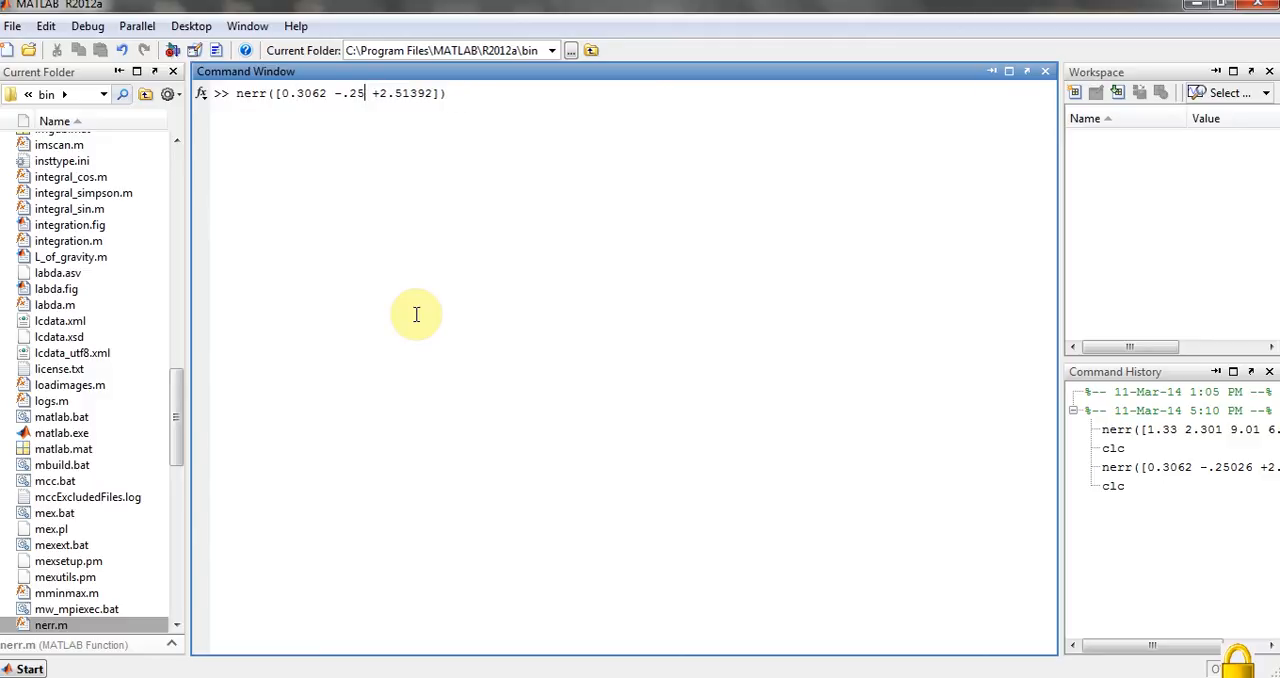
{"action": "key", "text": "Right"}
{"action": "key", "text": "Right"}
{"action": "key", "text": "Right"}
{"action": "key", "text": "Right"}
{"action": "key", "text": "Right"}
{"action": "key", "text": "Right"}
{"action": "key", "text": "BackSpace"}
{"action": "key", "text": "BackSpace"}
{"action": "key", "text": "BackSpace"}
{"action": "key", "text": "BackSpace"}
Step: Finish editing the vector to [0.3062 -.25 +2.5 .123] and run nerr, giving z = 2.6792
{"action": "left_click", "coordinate": [327, 93]}
{"action": "left_click_drag", "start_coordinate": [327, 93], "coordinate": [286, 93]}
{"action": "left_click", "coordinate": [288, 93]}
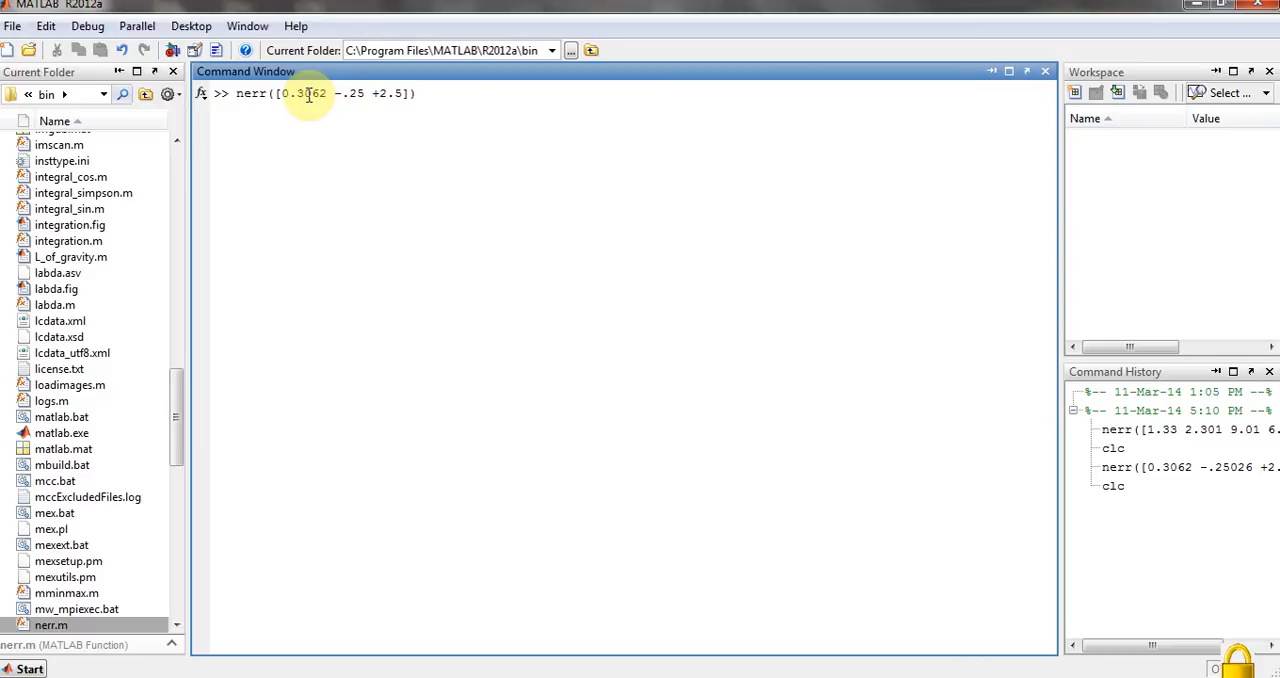
{"action": "left_click", "coordinate": [311, 93]}
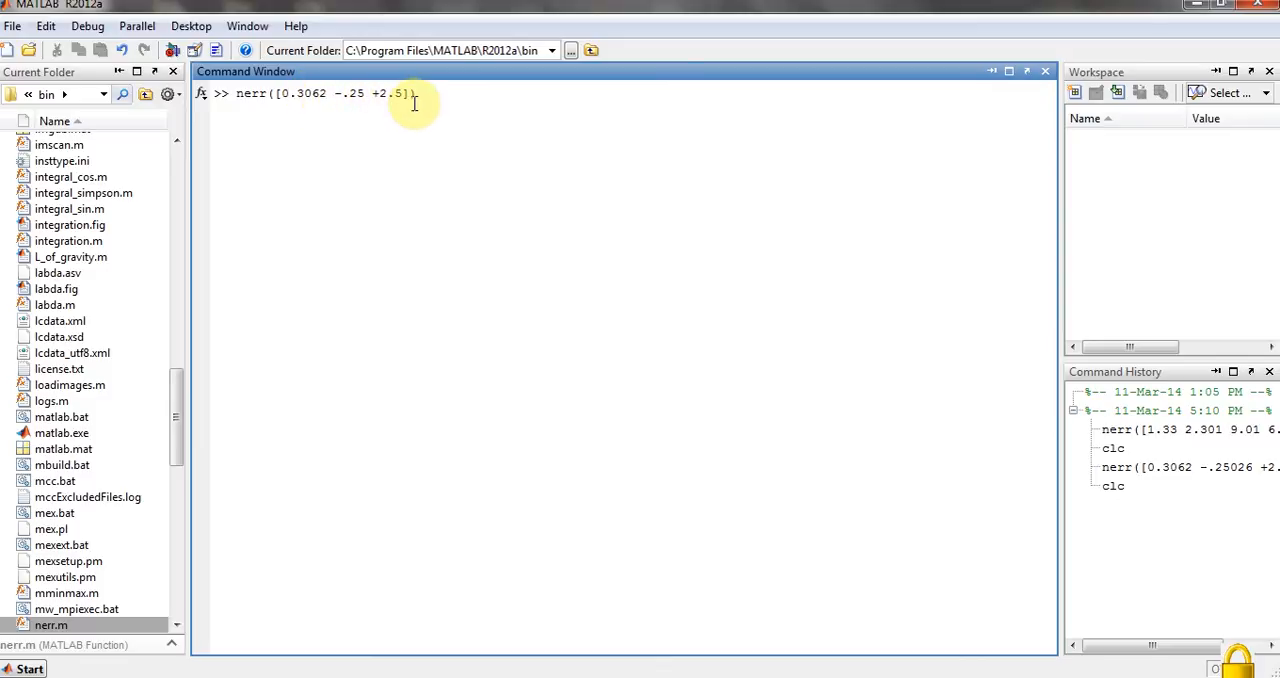
{"action": "left_click", "coordinate": [404, 93]}
{"action": "double_click", "coordinate": [403, 93]}
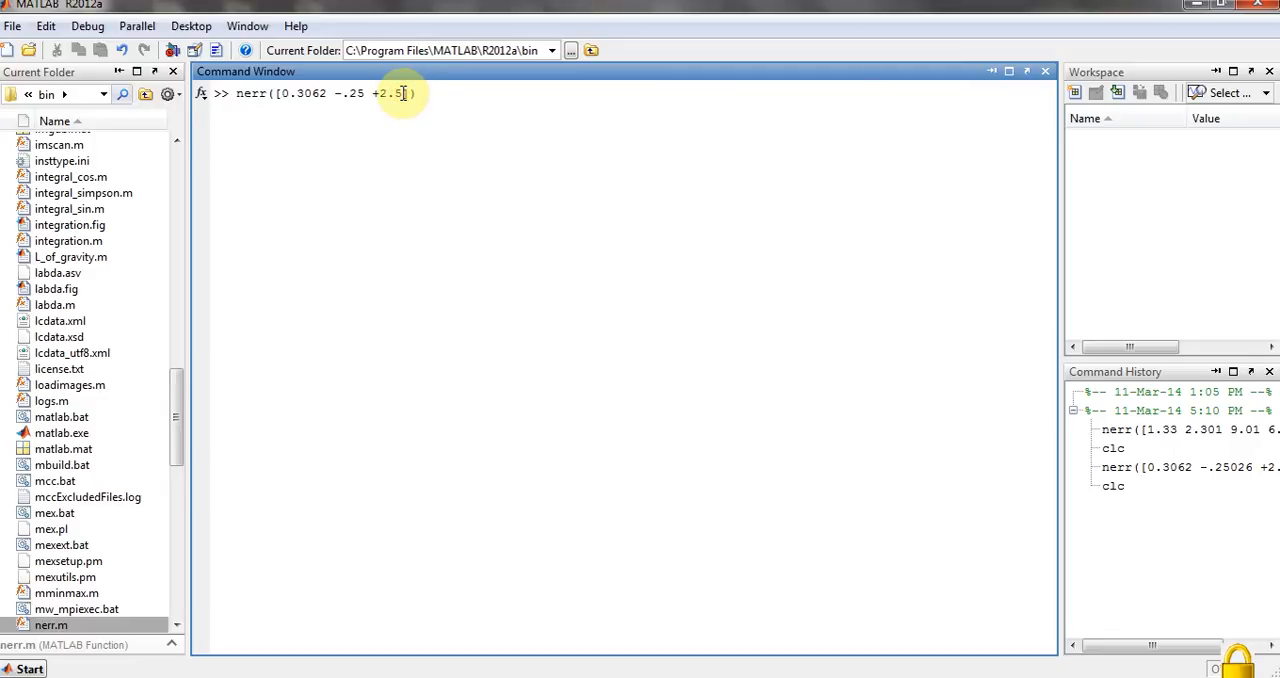
{"action": "type", "text": ".12"}
{"action": "type", "text": "3"}
{"action": "key", "text": "Return"}
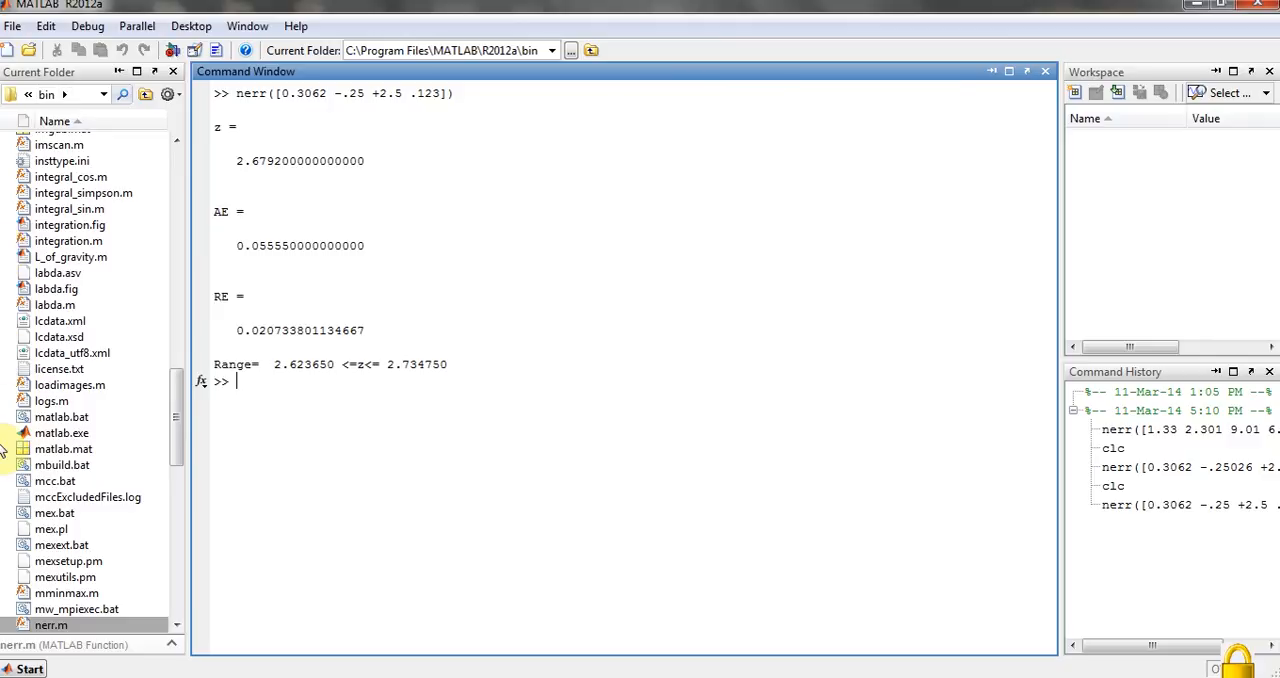
Step: Select the nerr.m function file in the Current Folder panel after the results print
{"action": "left_click", "coordinate": [100, 626]}
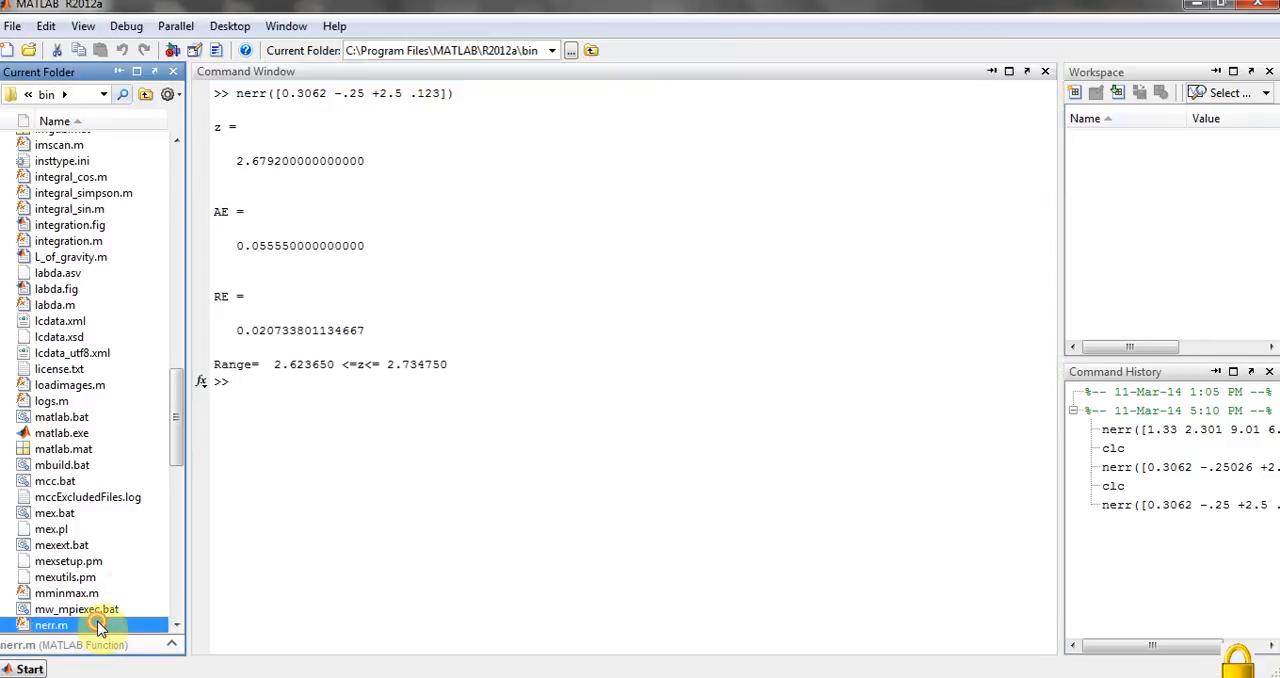
{"action": "double_click", "coordinate": [100, 626]}
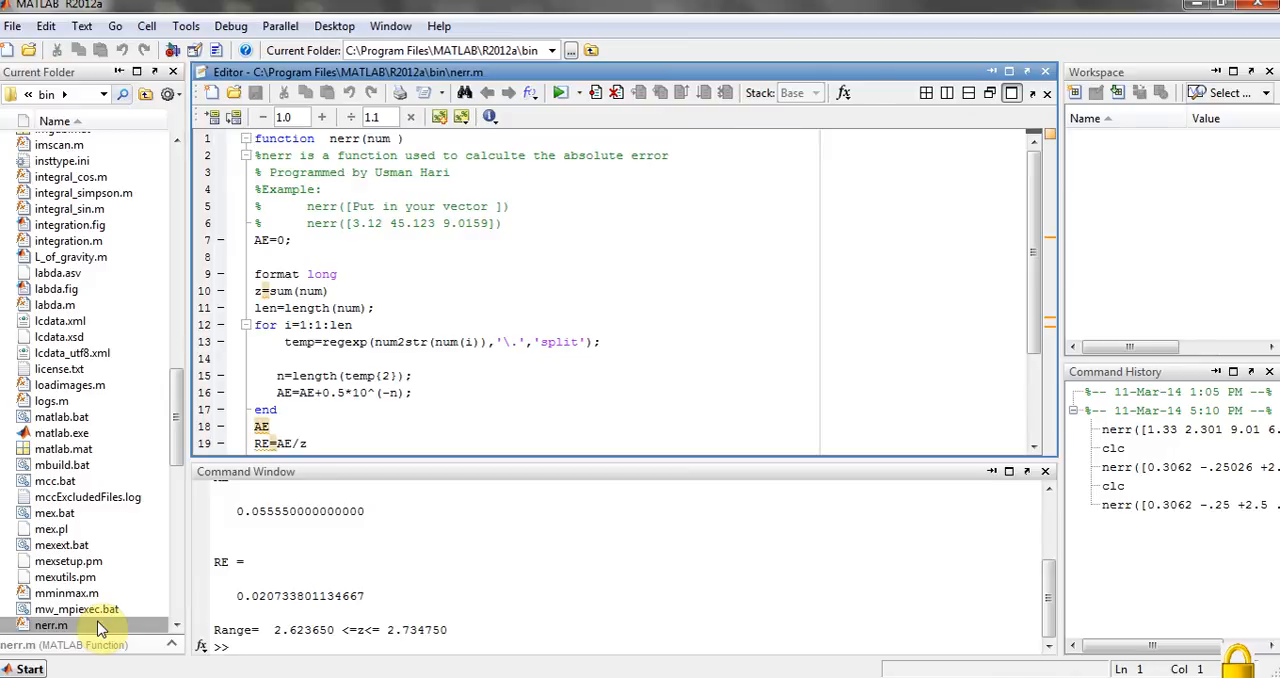
{"action": "left_click", "coordinate": [1046, 72]}
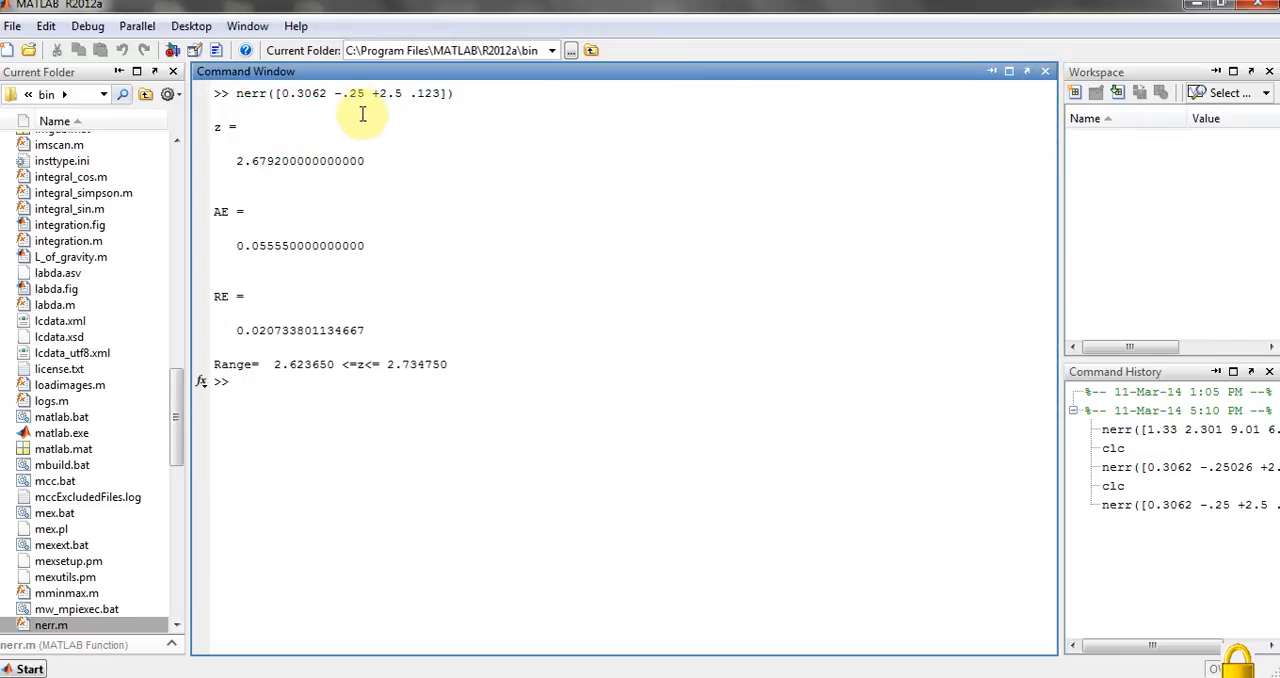
{"action": "left_click_drag", "start_coordinate": [327, 92], "coordinate": [304, 93]}
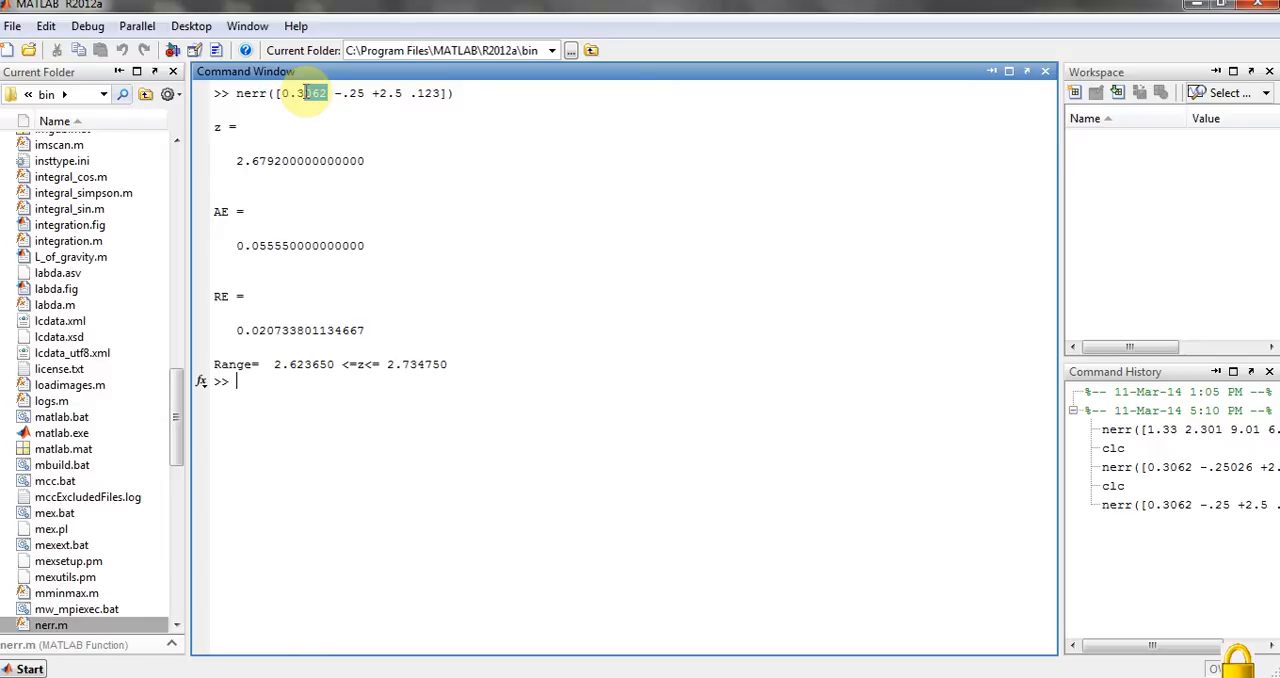
Step: Recall the last nerr command and lengthen its first value to 0.3062123, leaving it unrun
{"action": "left_click", "coordinate": [305, 93]}
{"action": "type", "text": "123"}
{"action": "key", "text": "BackSpace"}
{"action": "key", "text": "BackSpace"}
{"action": "key", "text": "BackSpace"}
{"action": "key", "text": "Up"}
{"action": "key", "text": "Left"}
{"action": "key", "text": "Left"}
{"action": "key", "text": "Left"}
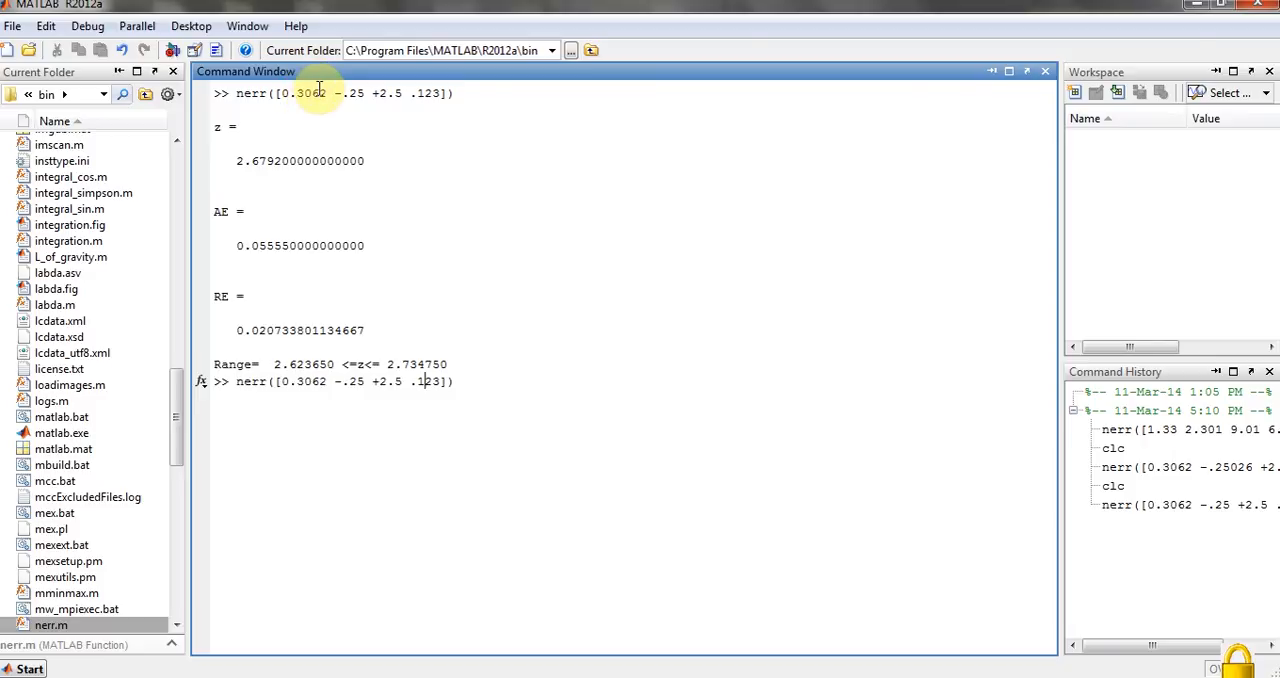
{"action": "key", "text": "Left"}
{"action": "key", "text": "Left"}
{"action": "key", "text": "Left"}
{"action": "type", "text": "12"}
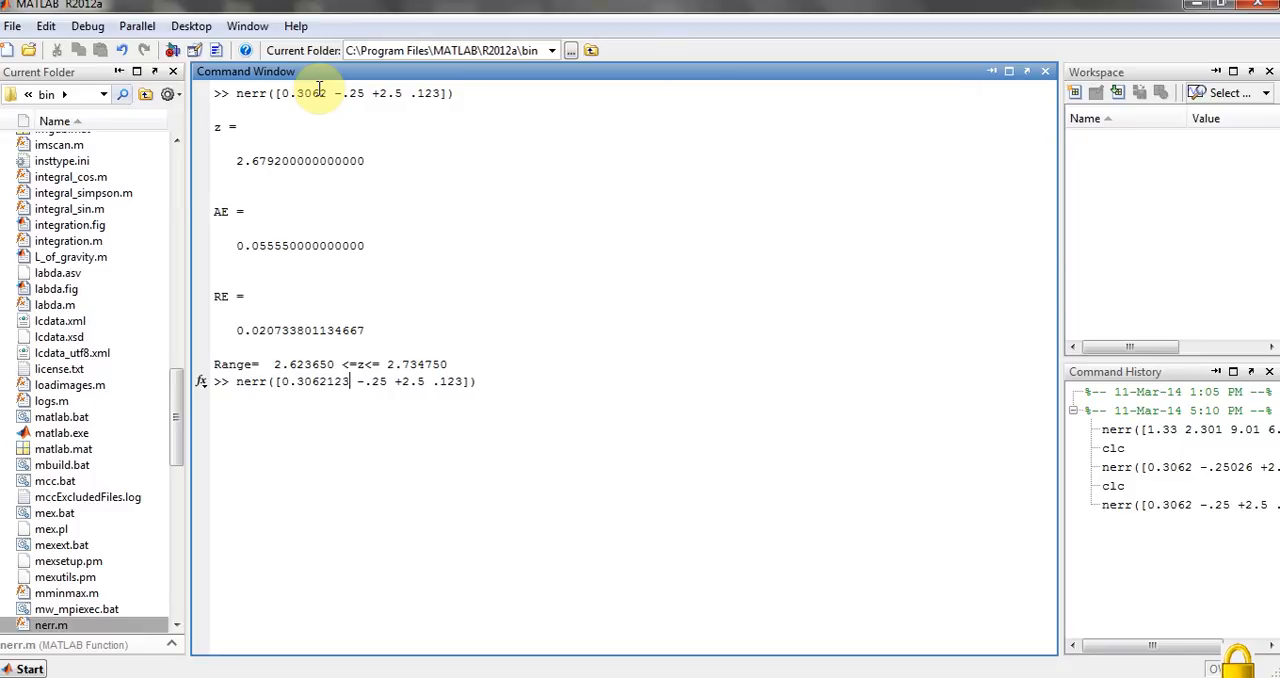
{"action": "type", "text": "3"}
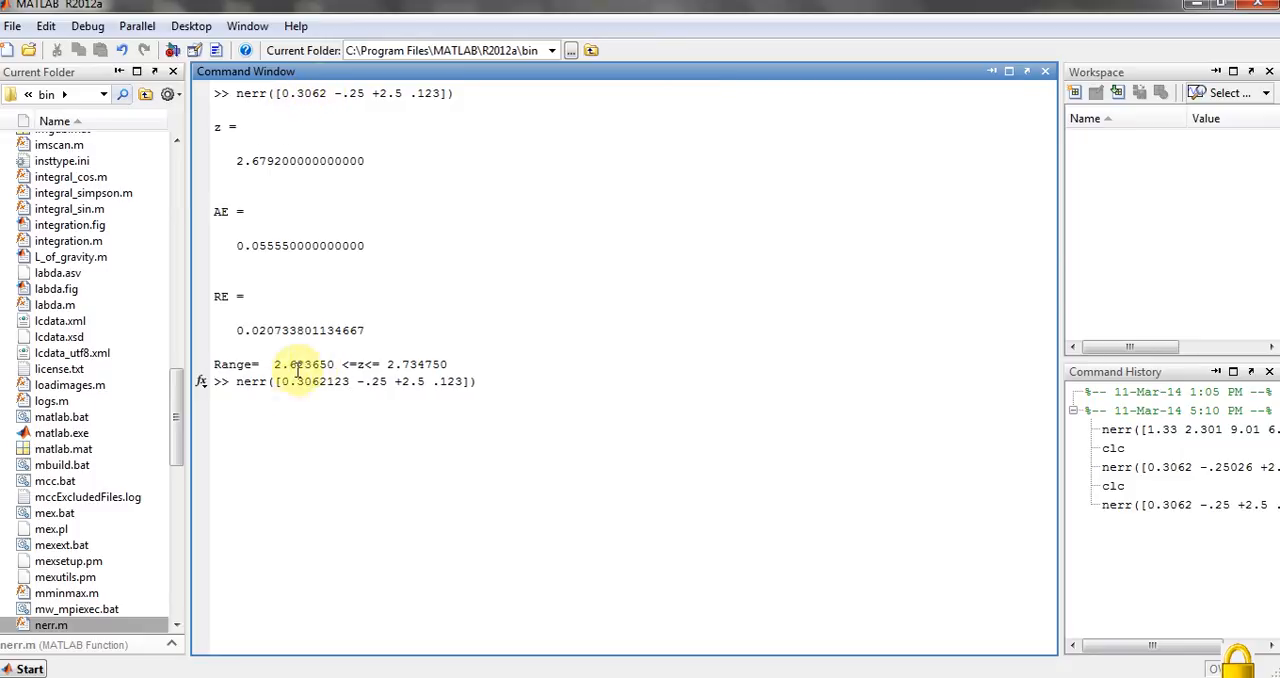
{"action": "left_click", "coordinate": [300, 381]}
{"action": "left_click_drag", "start_coordinate": [298, 381], "coordinate": [320, 381]}
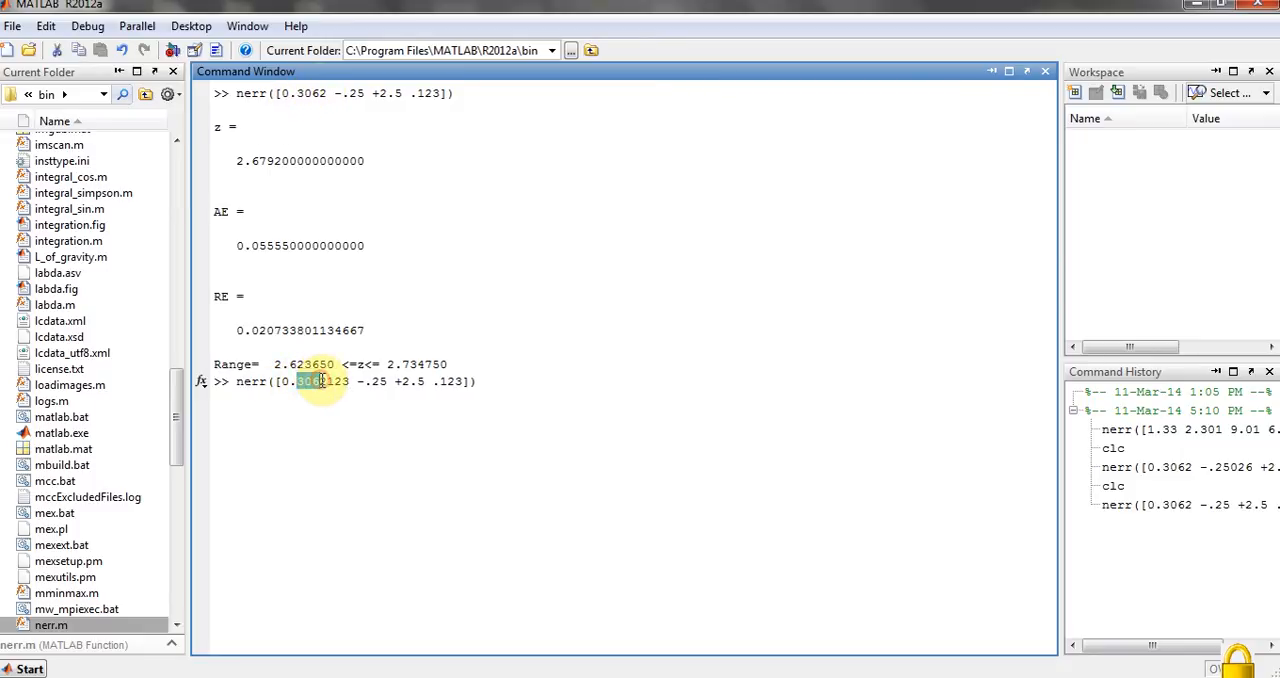
{"action": "left_click", "coordinate": [294, 381]}
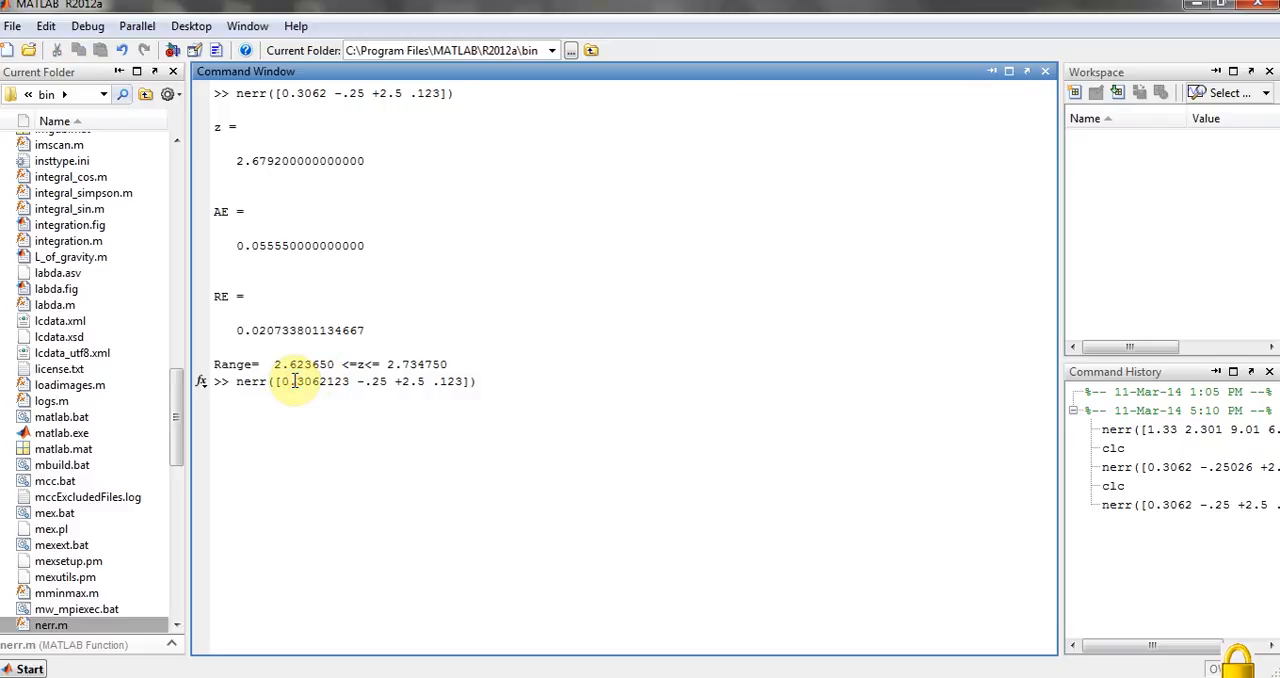